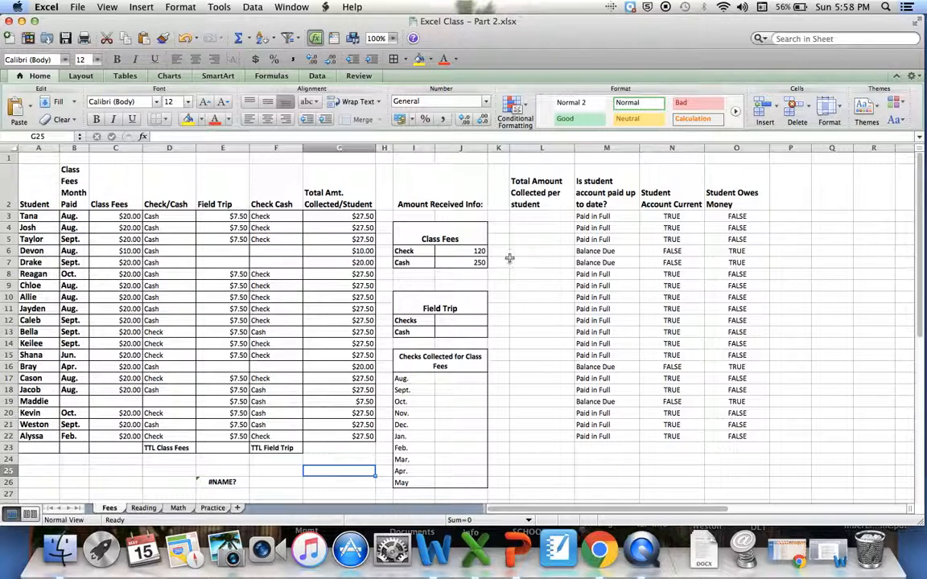
- Review the SUMIF formulas for class fees, and begin a SUMIFS formula in J17 for August with C3:C22 as the sum range
{"action": "left_click", "coordinate": [474, 251]}
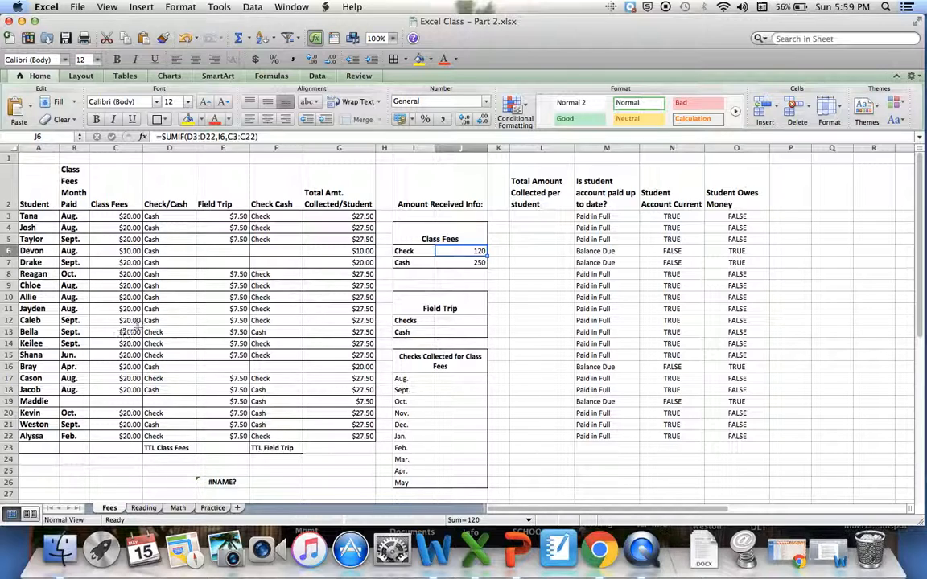
{"action": "left_click", "coordinate": [451, 263]}
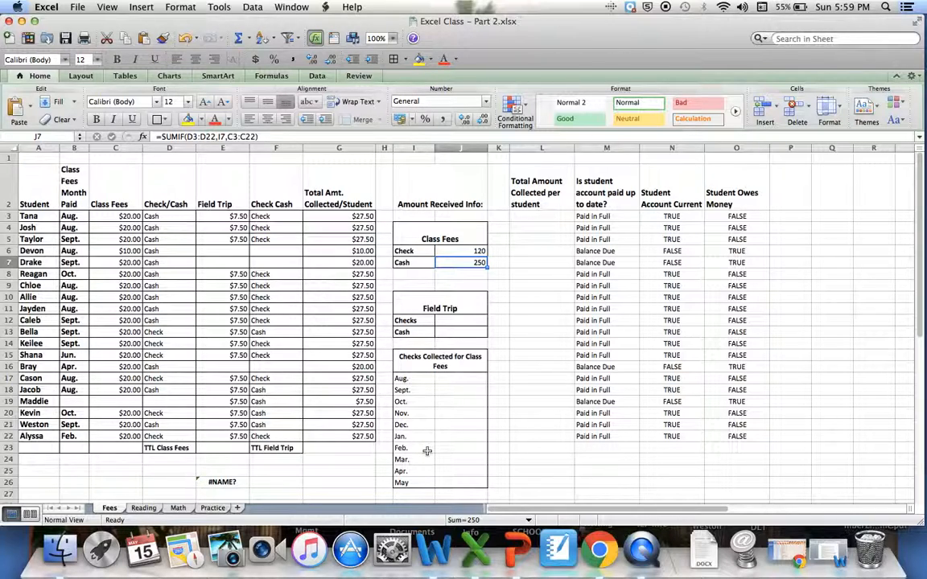
{"action": "left_click", "coordinate": [468, 379]}
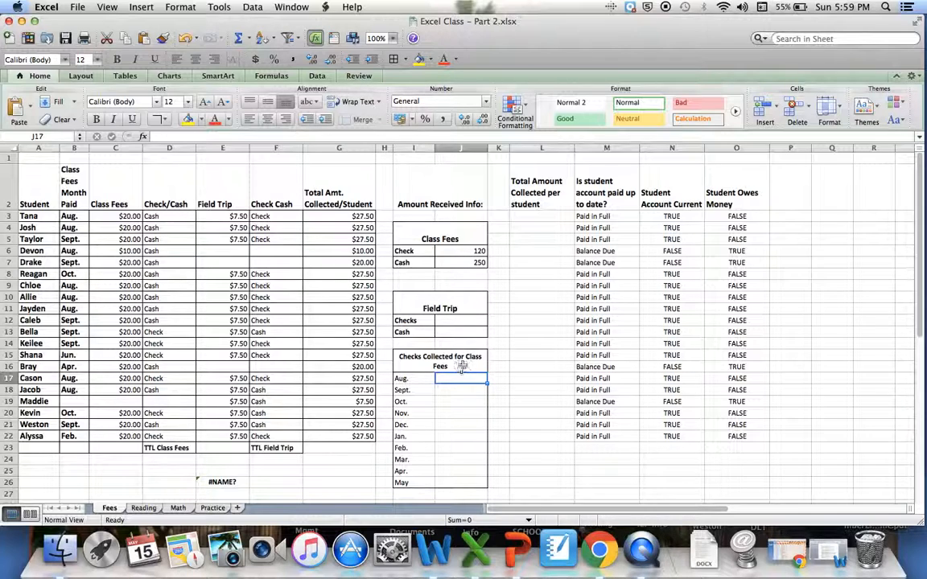
{"action": "type", "text": "=sumif"}
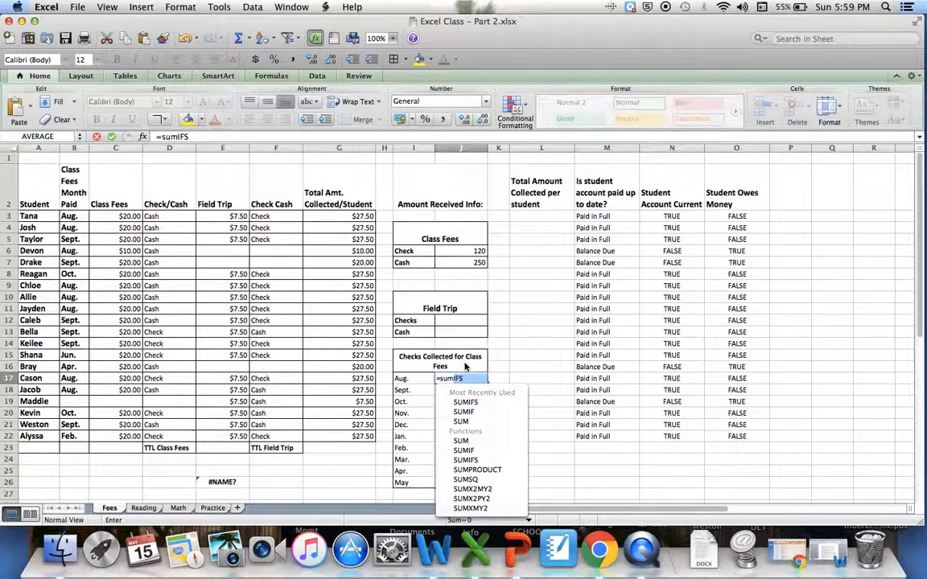
{"action": "type", "text": "s"}
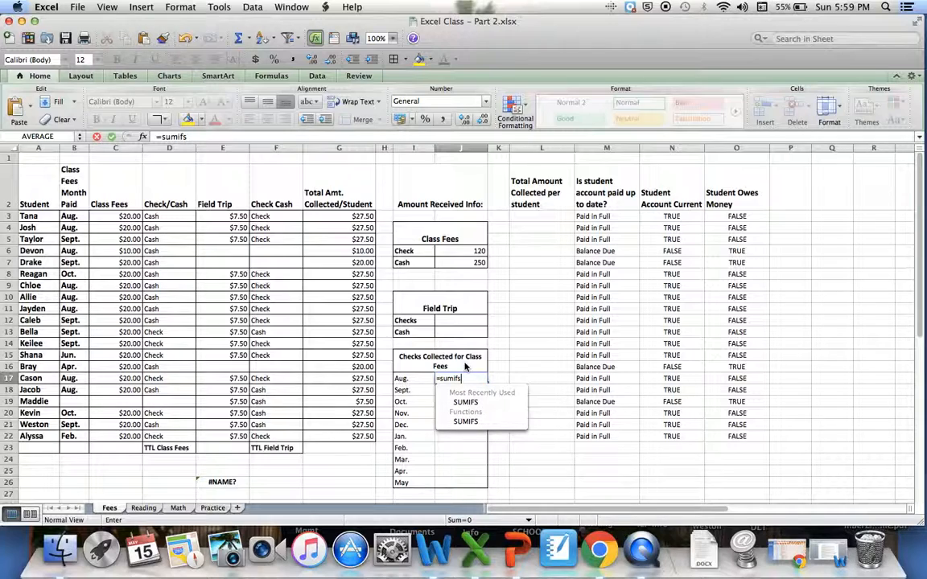
{"action": "type", "text": "("}
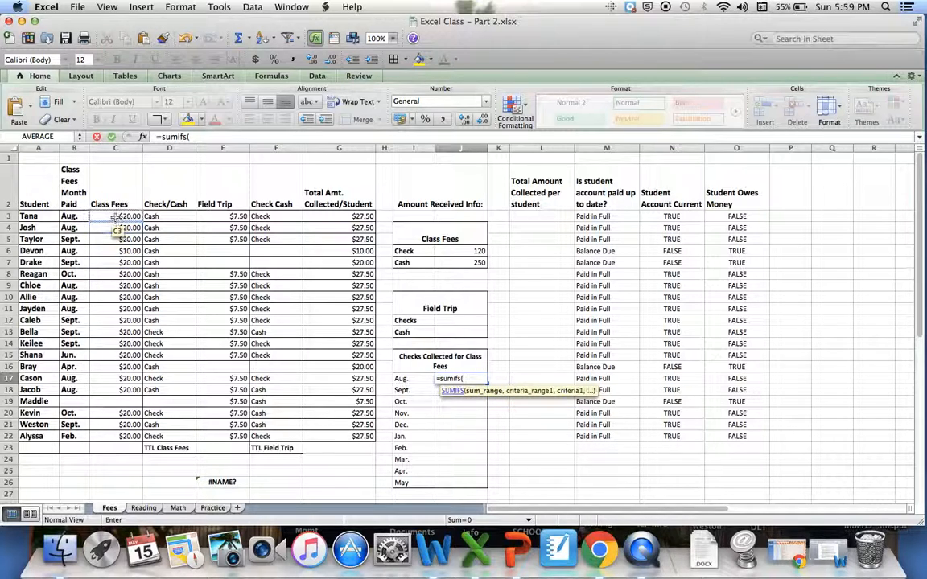
{"action": "left_click_drag", "start_coordinate": [117, 216], "coordinate": [133, 437]}
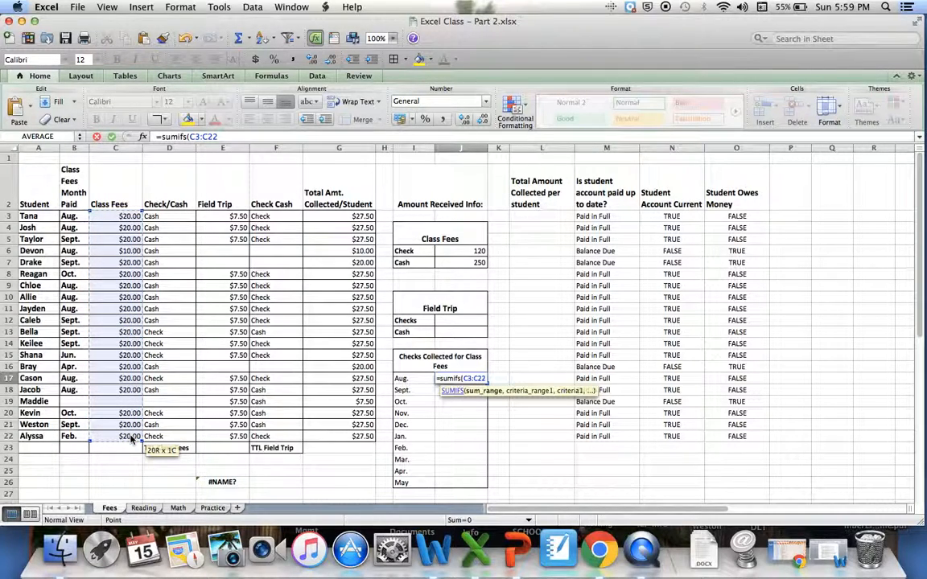
{"action": "type", "text": ","}
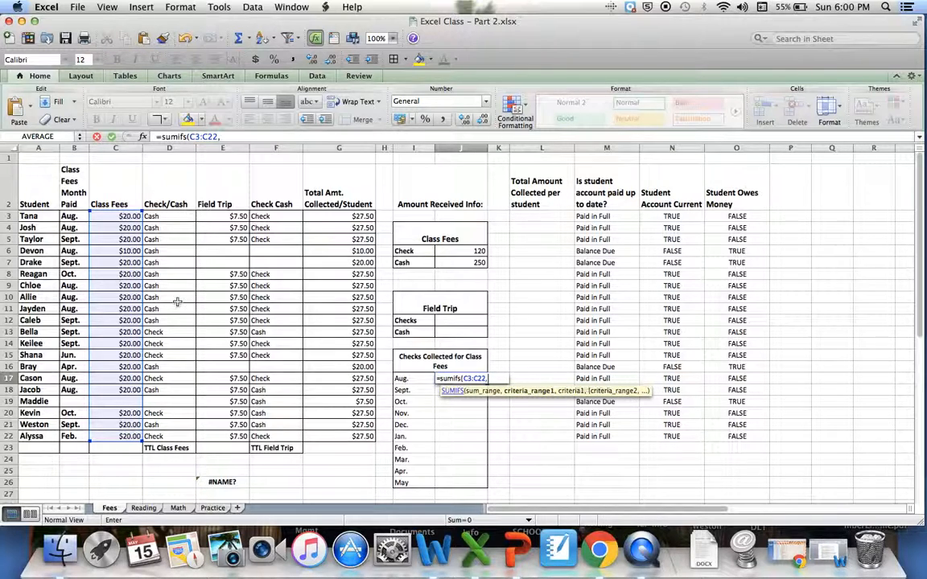
- Add the month column B3:B22 as the first criteria range in the August SUMIFS, with "Aug." as its criterion
{"action": "left_click", "coordinate": [69, 216]}
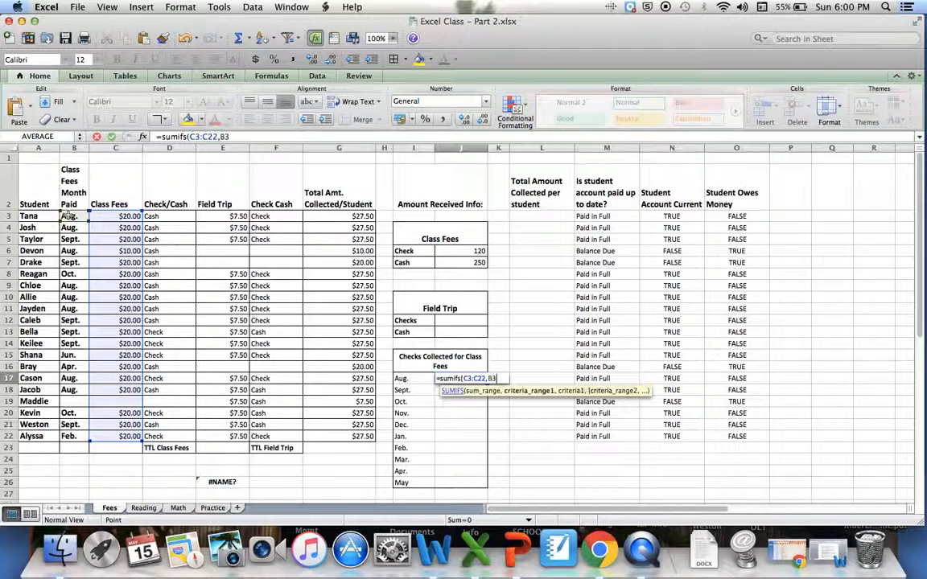
{"action": "left_click_drag", "start_coordinate": [68, 216], "coordinate": [82, 437]}
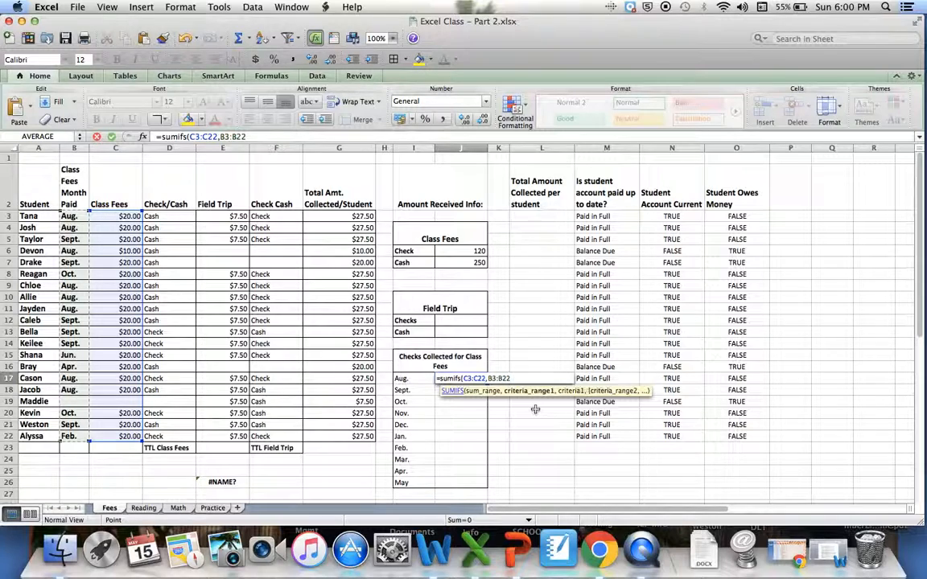
{"action": "type", "text": ","}
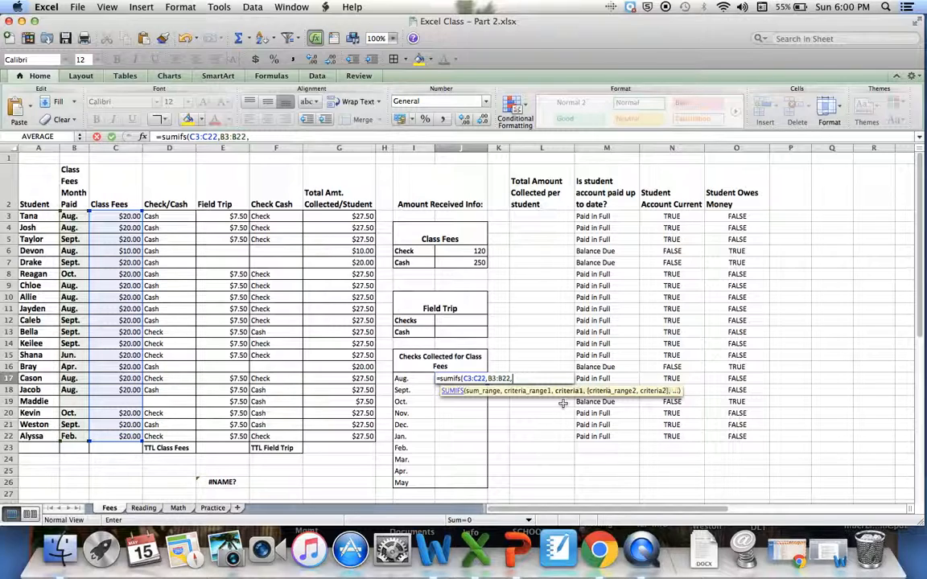
{"action": "type", "text": "\"Aug."}
{"action": "type", "text": ","}
{"action": "type", "text": ","}
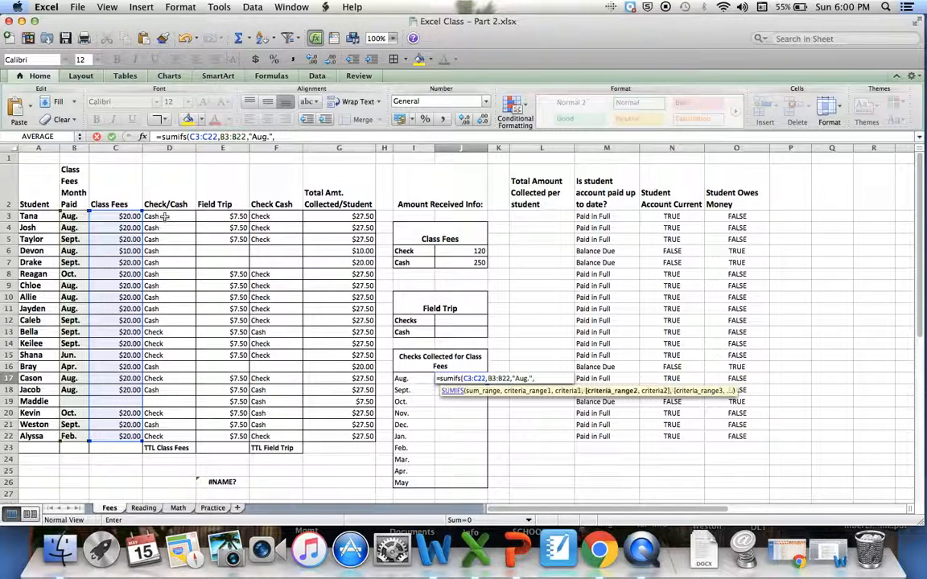
- Complete the August SUMIFS with criteria range D3:D22 and criterion "Check", and check the formula against the August payment rows
{"action": "left_click_drag", "start_coordinate": [164, 216], "coordinate": [180, 436]}
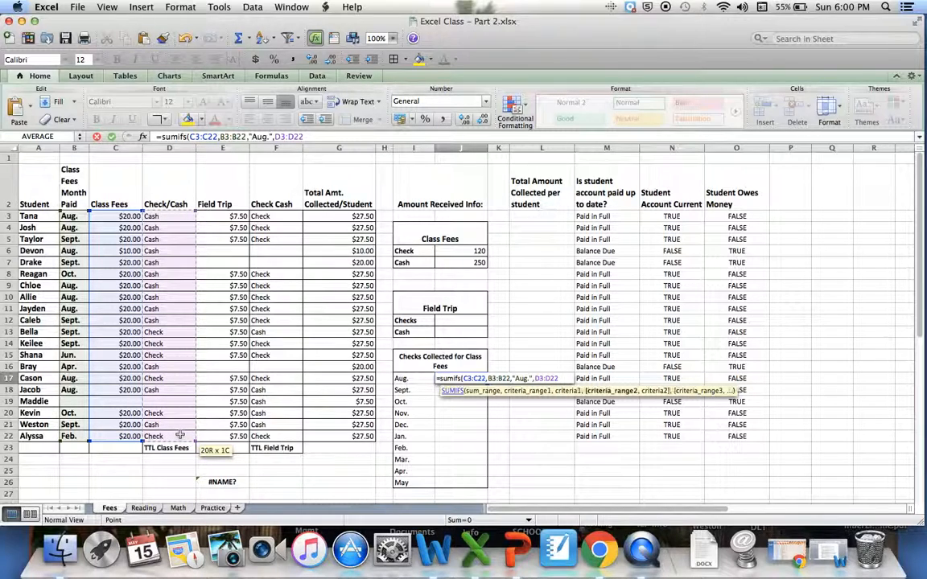
{"action": "type", "text": ","}
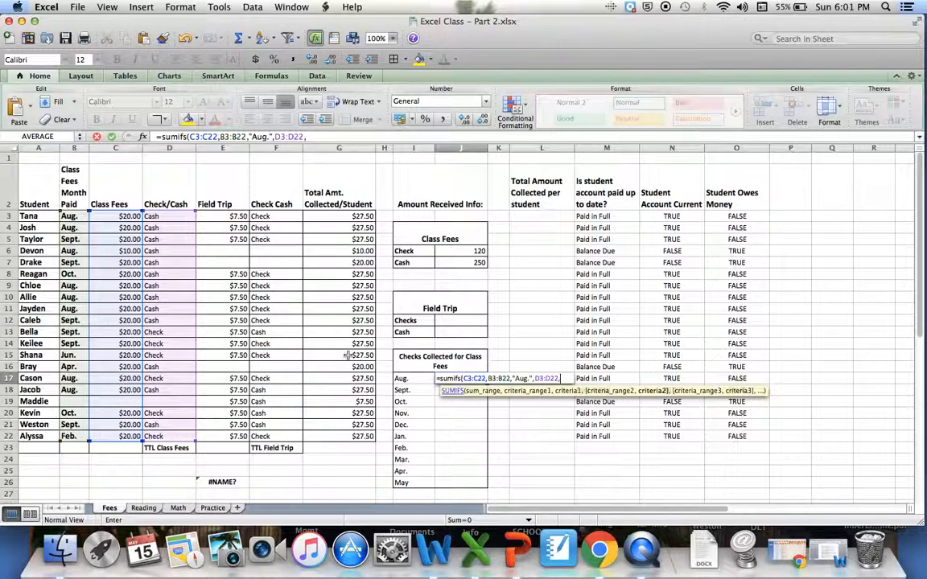
{"action": "type", "text": "\"Check"}
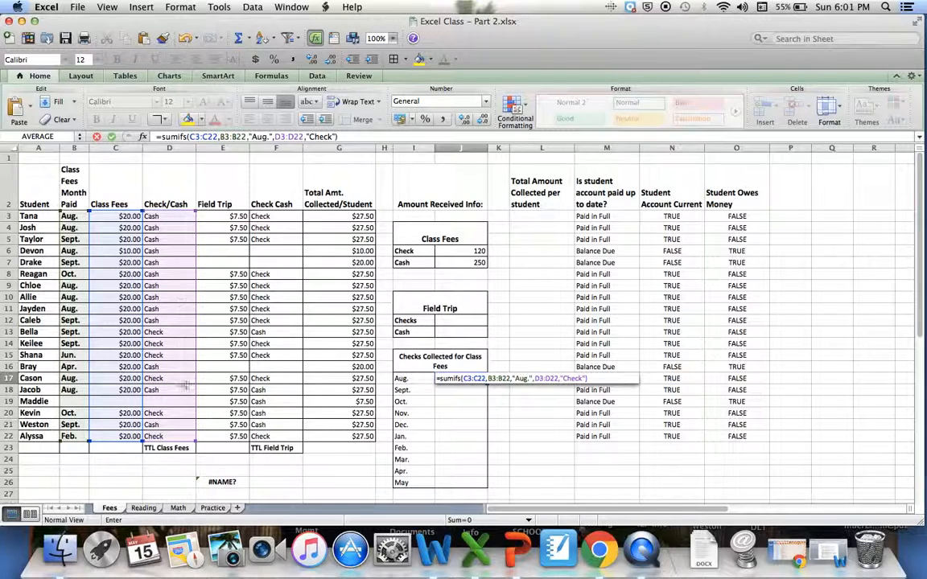
{"action": "key", "text": "Return"}
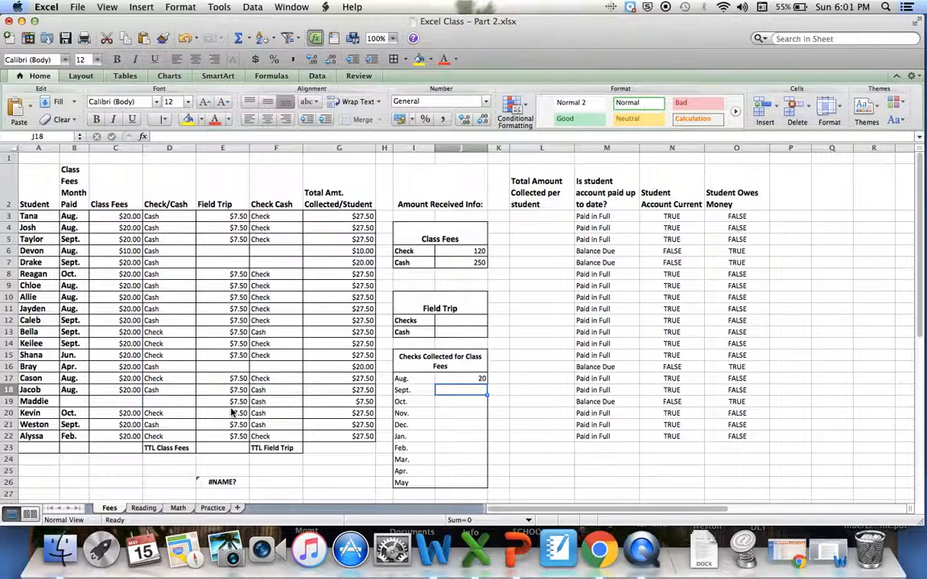
{"action": "left_click", "coordinate": [457, 379]}
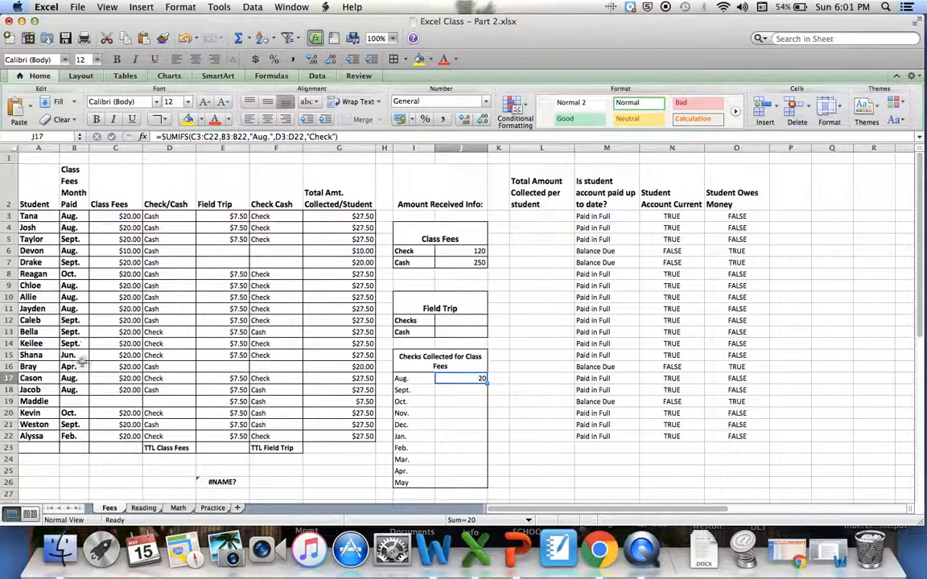
{"action": "left_click", "coordinate": [74, 378]}
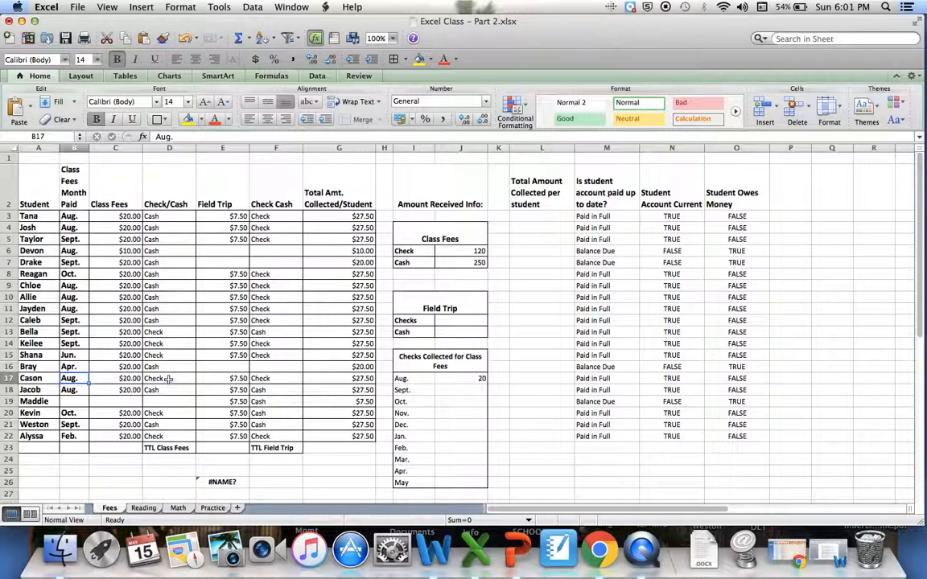
{"action": "left_click", "coordinate": [80, 390]}
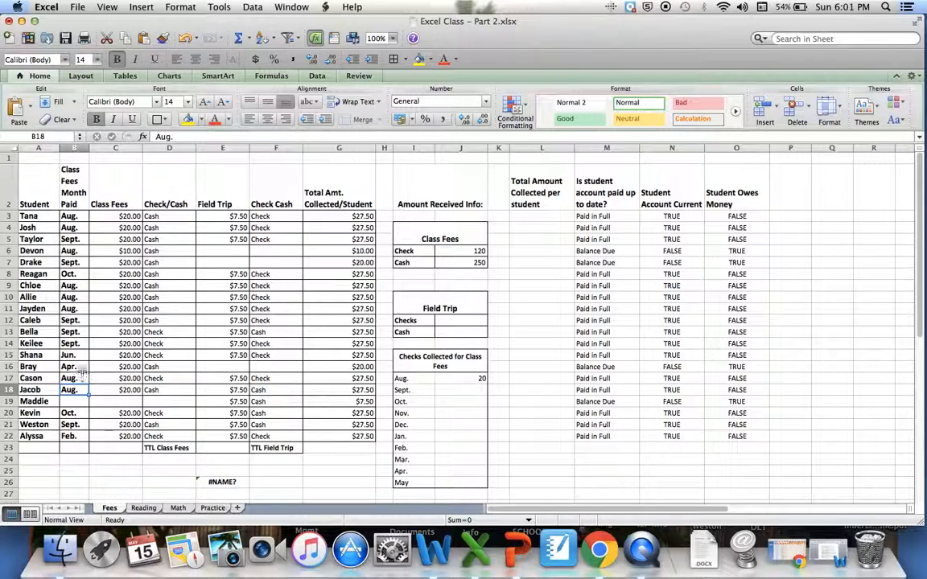
{"action": "left_click", "coordinate": [84, 299]}
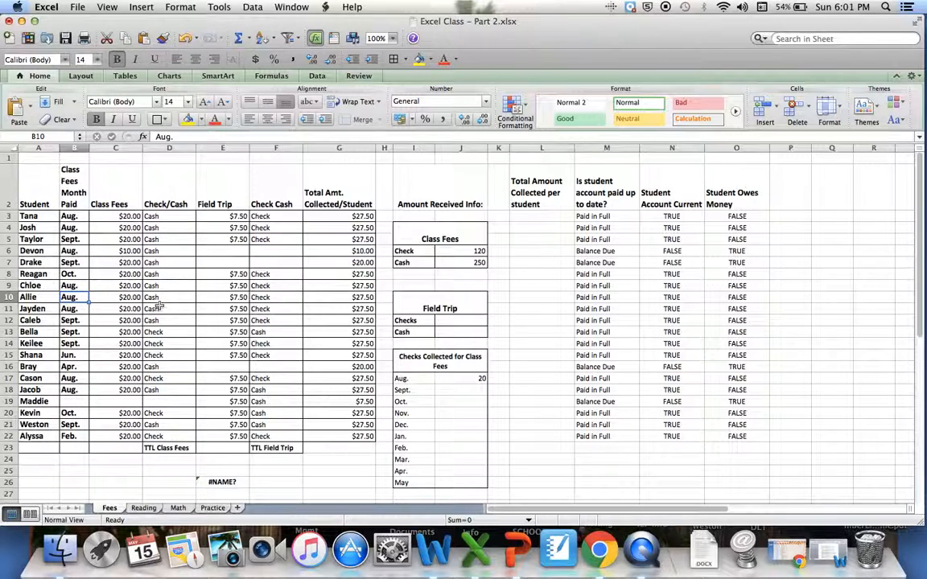
- Begin a SUMIFS formula in J18 for September with the class fees C3:C22 as the sum range
{"action": "left_click", "coordinate": [457, 392]}
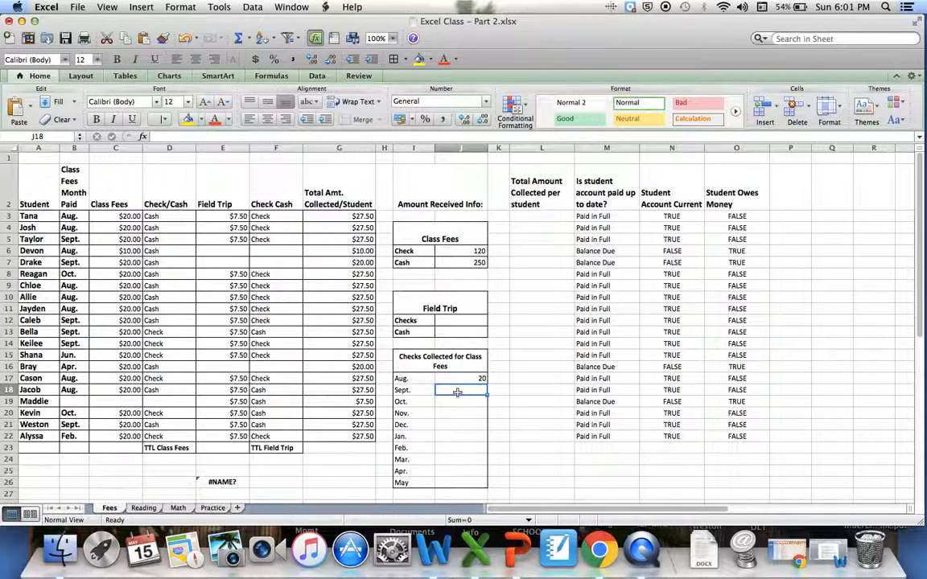
{"action": "type", "text": "=sumifs"}
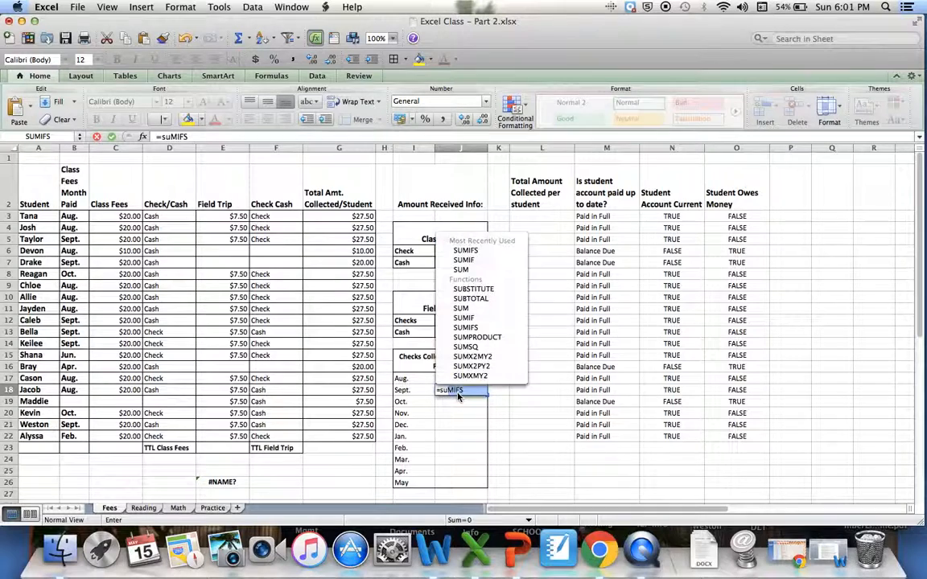
{"action": "type", "text": "("}
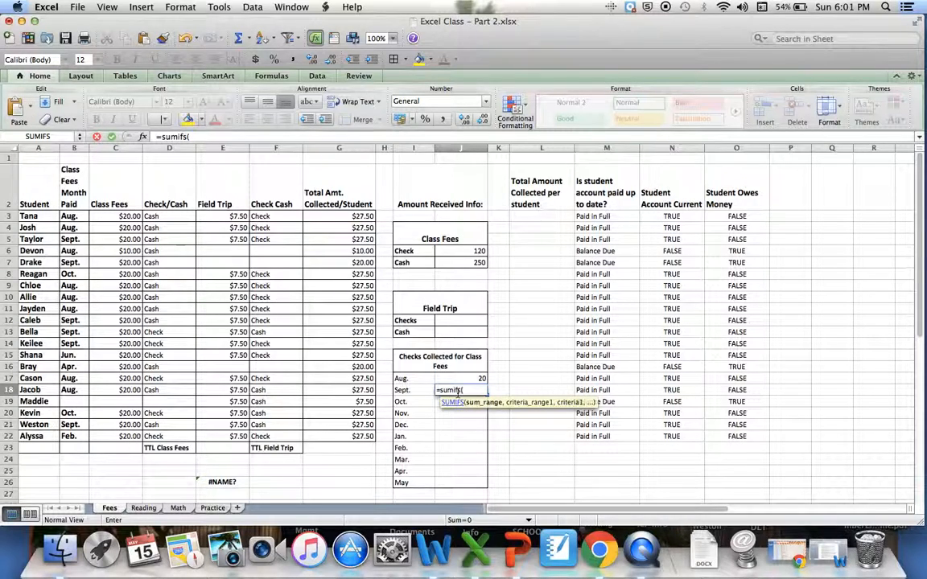
{"action": "left_click", "coordinate": [108, 219]}
{"action": "left_click_drag", "start_coordinate": [108, 218], "coordinate": [115, 439]}
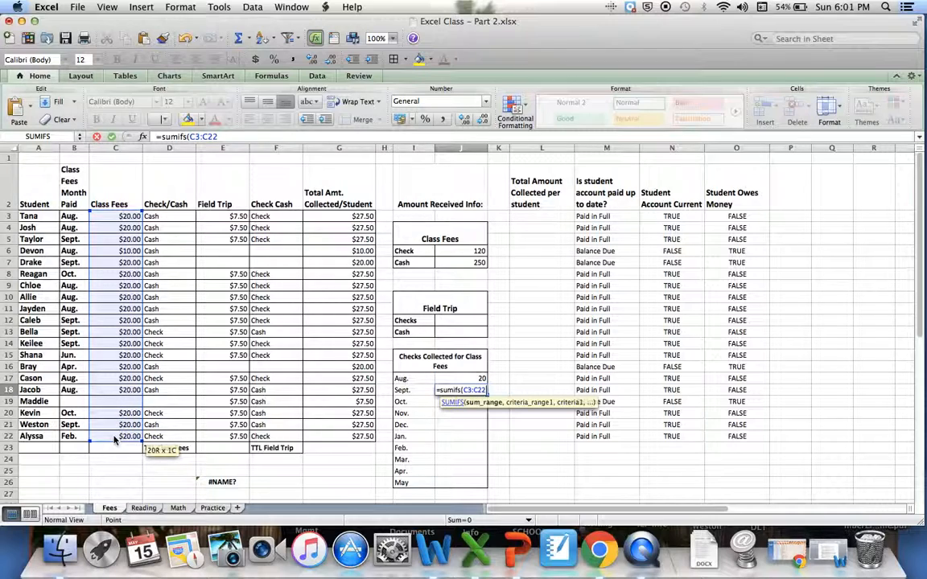
{"action": "type", "text": ","}
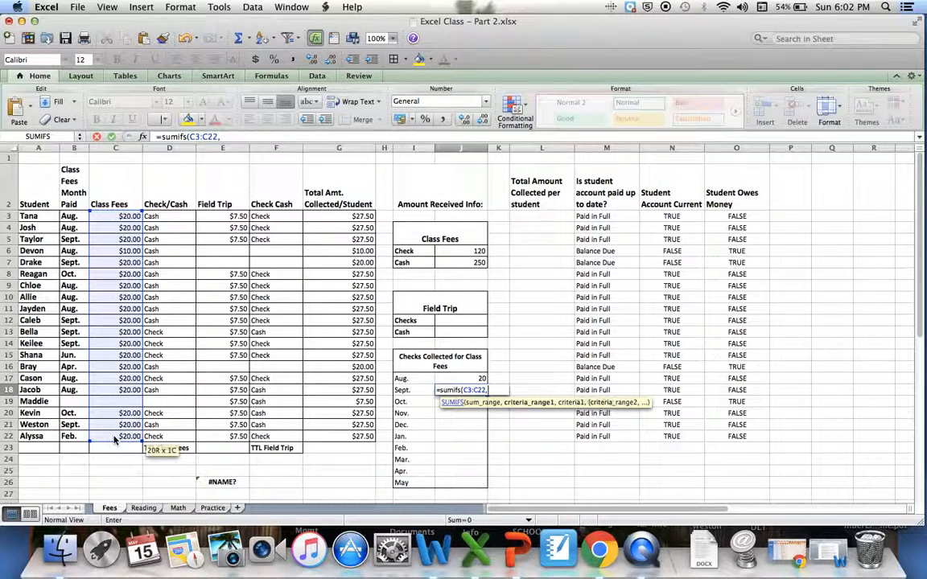
- Add the month column B3:B22 as the first criteria range in the September SUMIFS, with "Sept." as its criterion
{"action": "left_click_drag", "start_coordinate": [70, 218], "coordinate": [70, 436]}
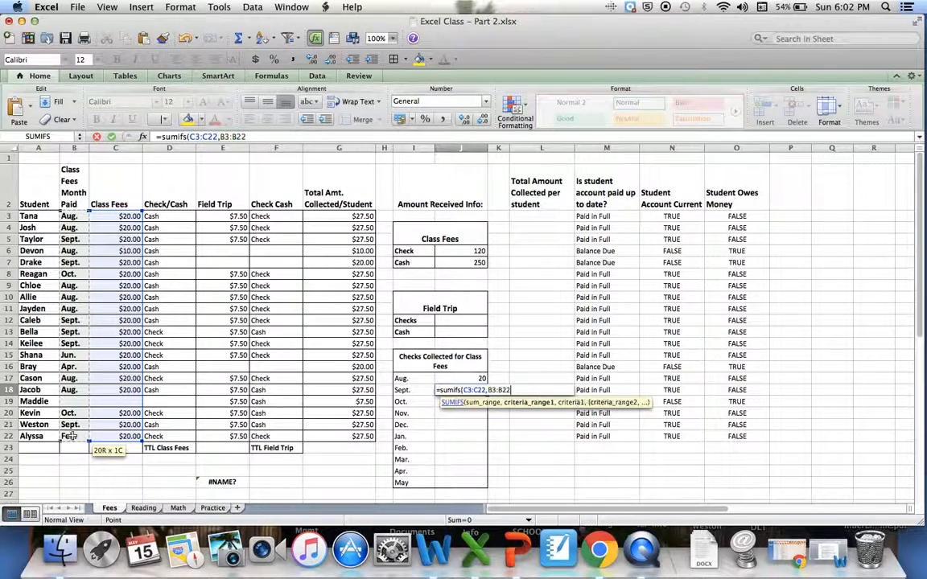
{"action": "type", "text": ","}
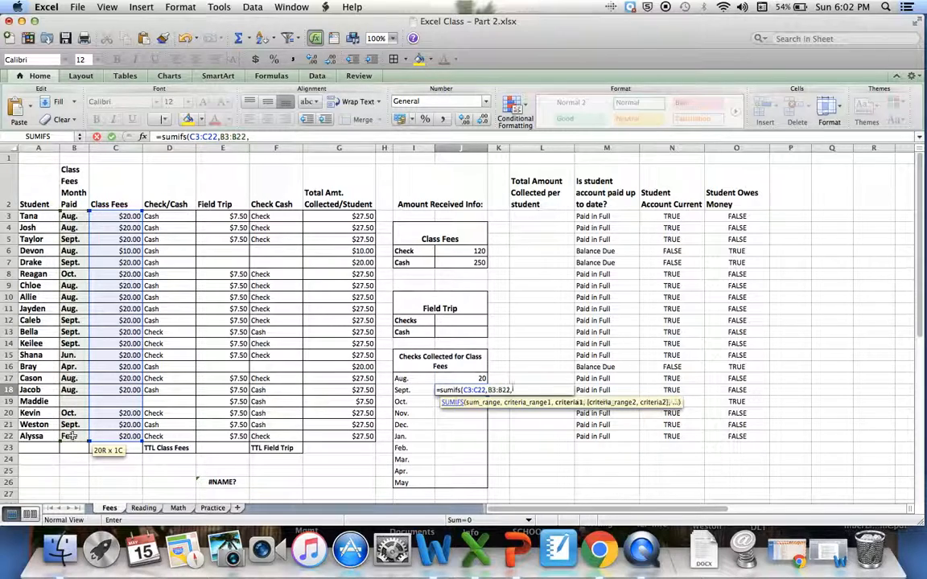
{"action": "type", "text": "\"S"}
{"action": "type", "text": "ept.\""}
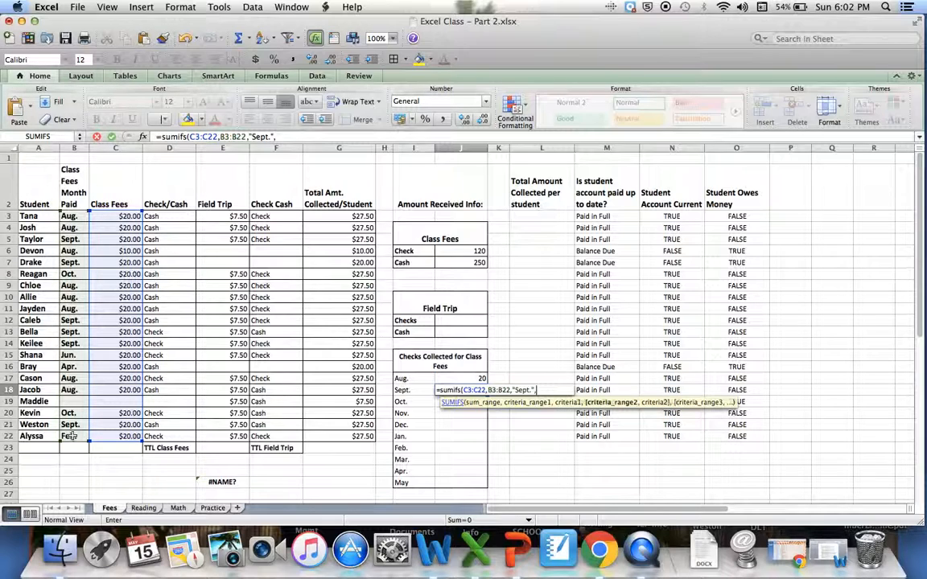
{"action": "type", "text": ","}
- Complete the September SUMIFS with the check/cash column D3:D22 as the second criteria range and "Check" as the criterion
{"action": "left_click_drag", "start_coordinate": [167, 215], "coordinate": [174, 440]}
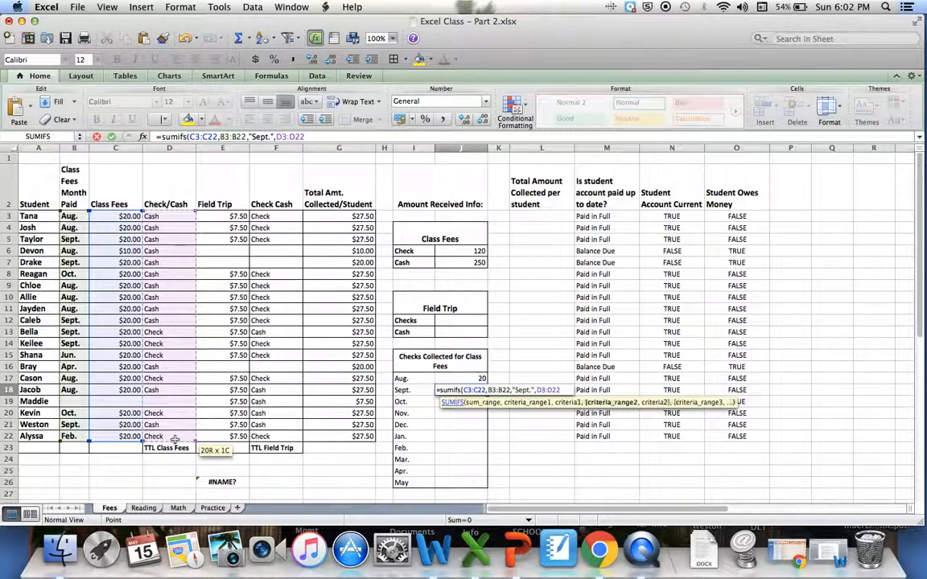
{"action": "type", "text": ","}
{"action": "type", "text": "\"Check"}
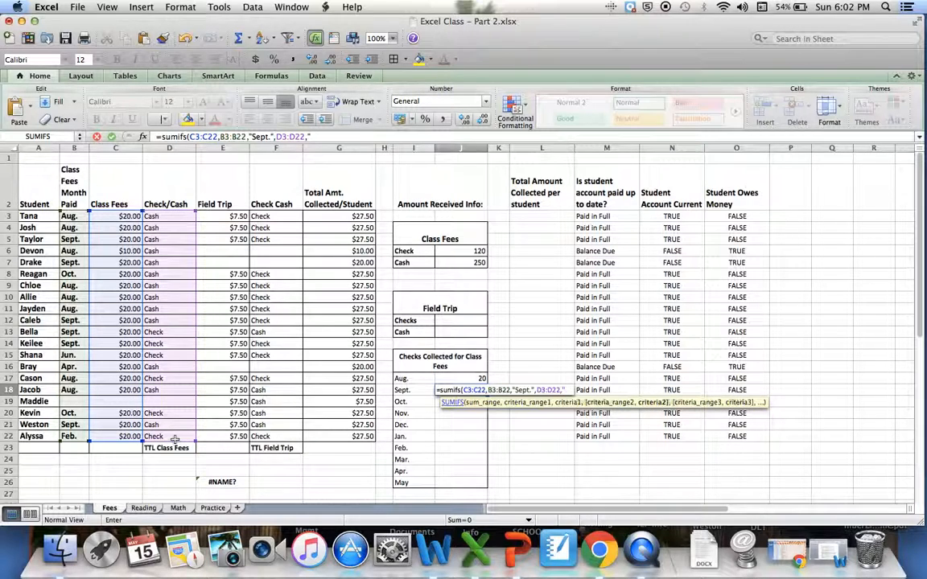
{"action": "type", "text": "\""}
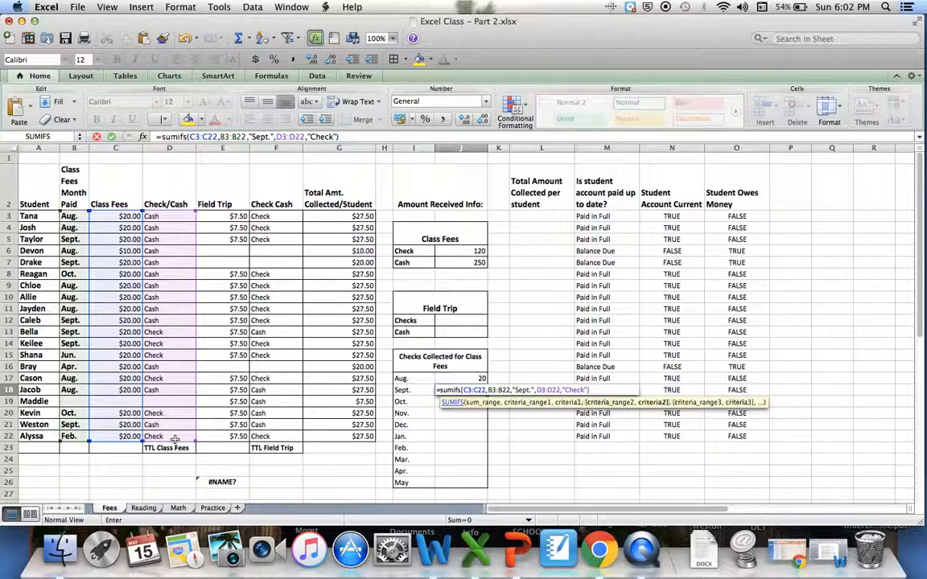
{"action": "key", "text": "Return"}
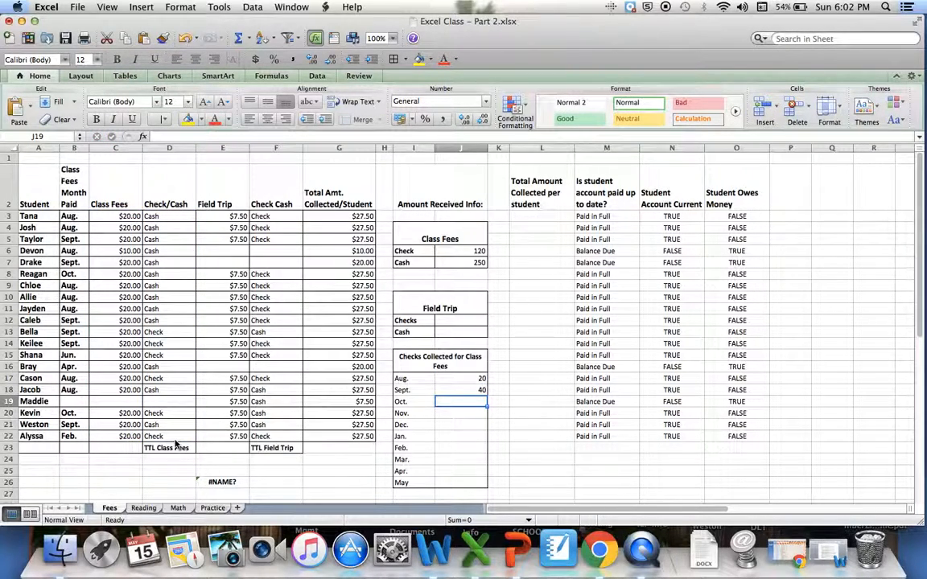
- Begin a SUMIFS formula in J19 that sums C3:C22 where the month column B3:B22 matches "Oct."
{"action": "type", "text": "=sumifs"}
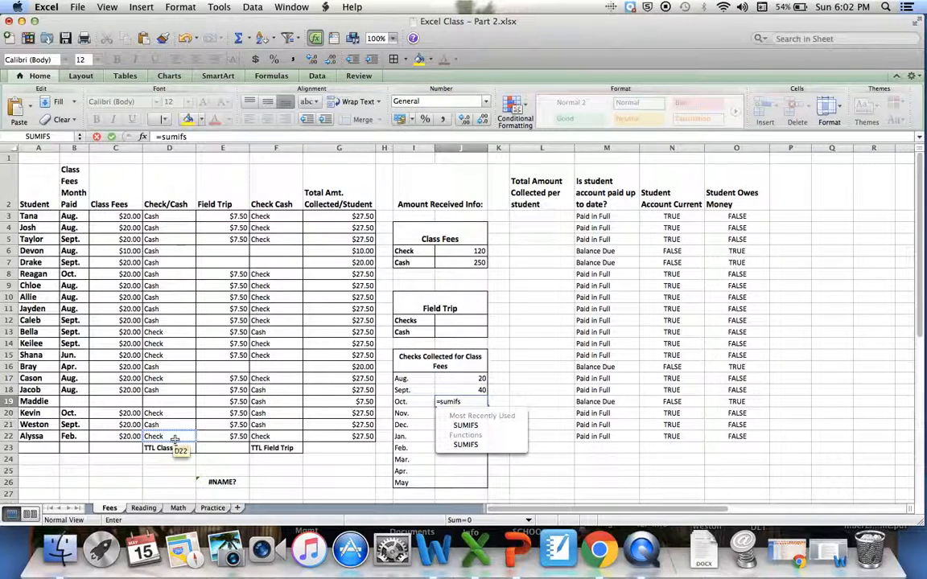
{"action": "type", "text": "("}
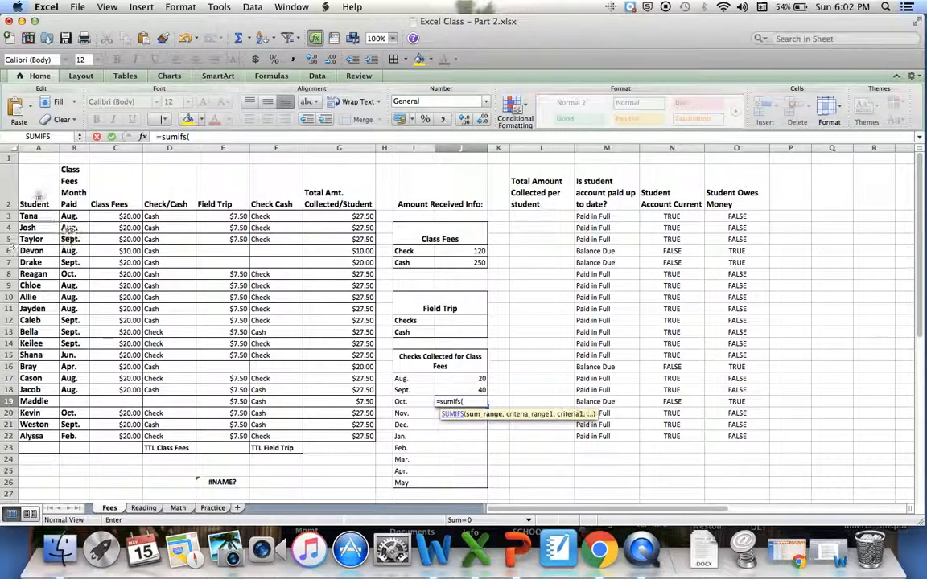
{"action": "left_click_drag", "start_coordinate": [121, 217], "coordinate": [117, 436]}
{"action": "type", "text": ","}
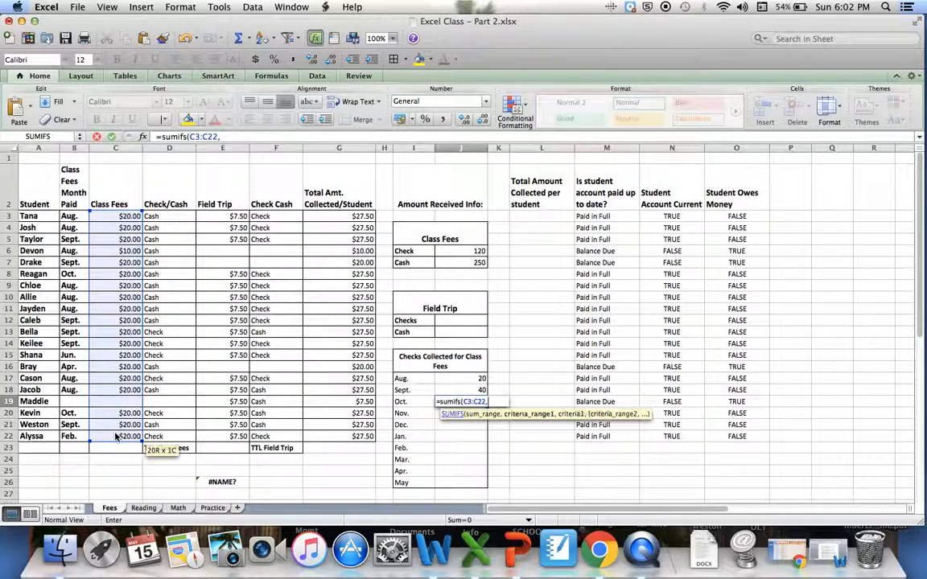
{"action": "left_click_drag", "start_coordinate": [71, 218], "coordinate": [71, 438]}
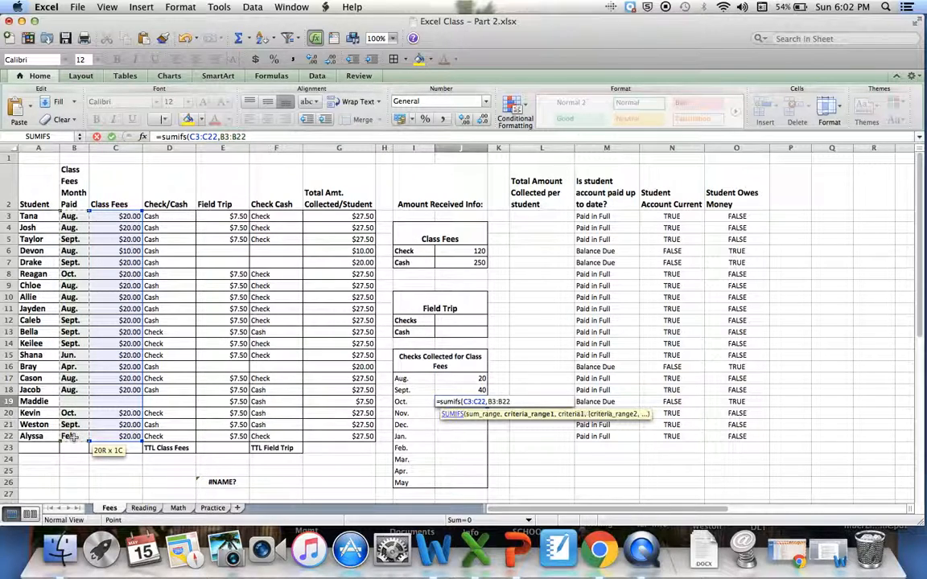
{"action": "type", "text": ",\"Oct.\","}
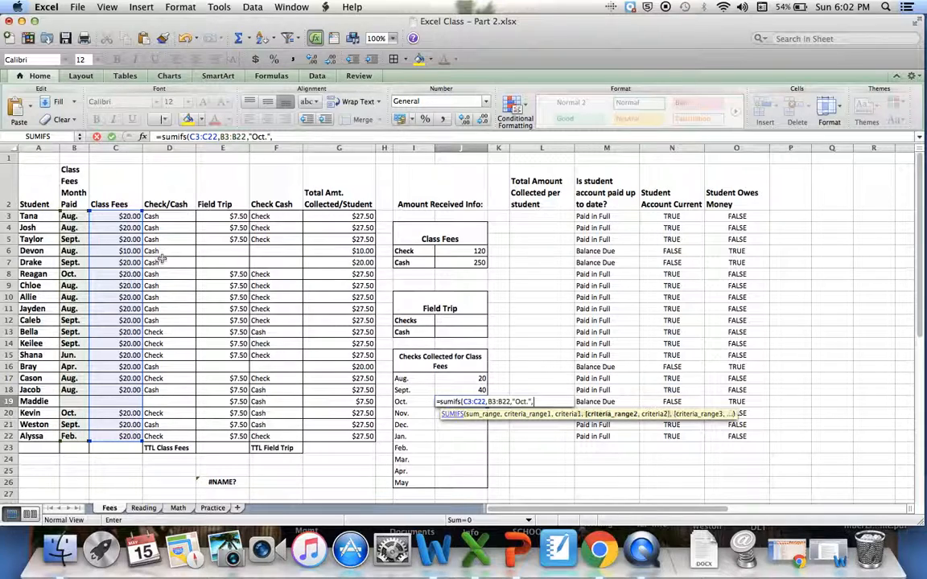
- Complete the October SUMIFS with the check/cash column D3:D22 as the second criteria range and "Check" as the criterion
{"action": "left_click_drag", "start_coordinate": [173, 216], "coordinate": [184, 439]}
{"action": "type", "text": ","}
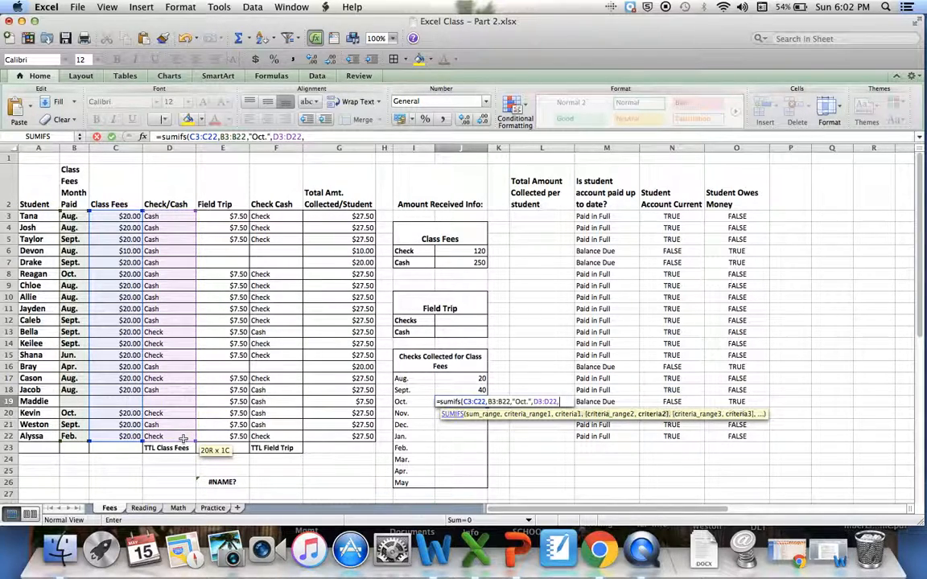
{"action": "type", "text": "\"Ch"}
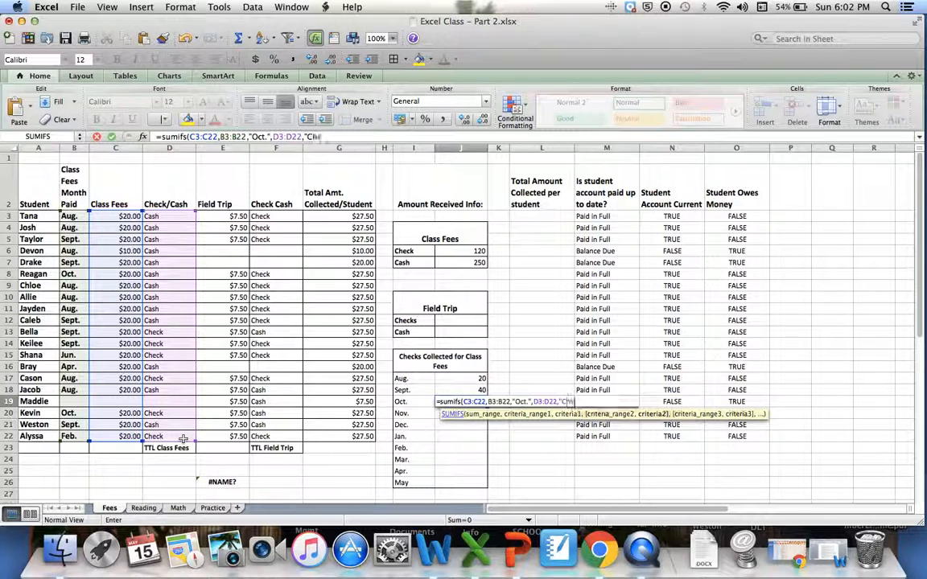
{"action": "type", "text": "eck\")"}
{"action": "key", "text": "Return"}
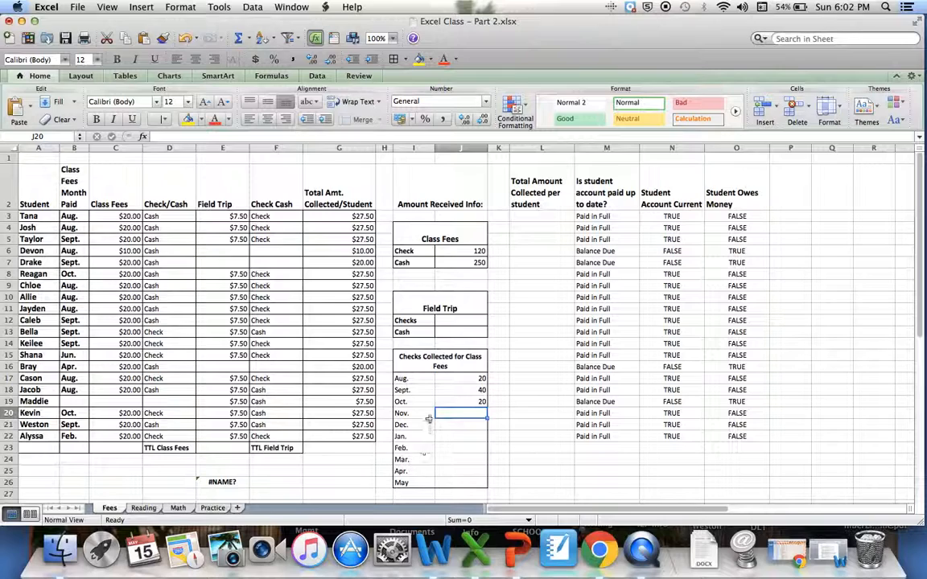